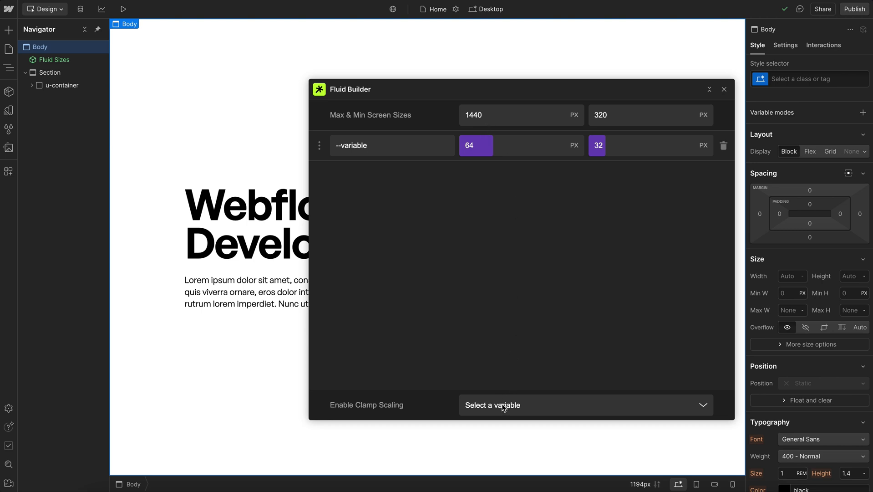
# Add --h1-font-size in Fluid Builder, scaling from a 100 px maximum to a 50 px minimum
pyautogui.click(503, 404)
pyautogui.click(507, 429)
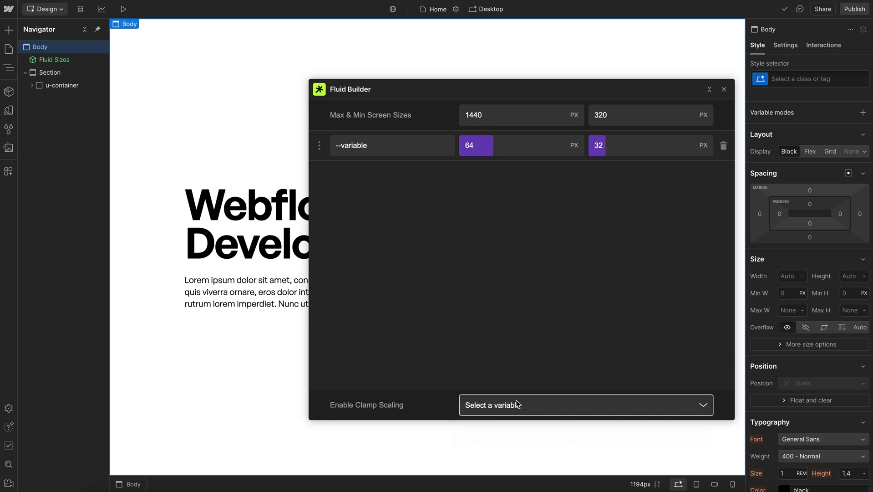
pyautogui.click(491, 185)
pyautogui.press('Up')
pyautogui.press('Up')
pyautogui.press('Up')
pyautogui.press('Up')
pyautogui.press('Up')
pyautogui.press('Up')
pyautogui.press('Up')
pyautogui.press('Up')
pyautogui.press('Up')
pyautogui.press('Up')
pyautogui.press('Up')
pyautogui.press('Up')
pyautogui.press('Up')
pyautogui.press('Up')
pyautogui.press('Up')
pyautogui.press('Up')
pyautogui.press('Up')
pyautogui.press('Up')
pyautogui.press('Up')
pyautogui.press('Up')
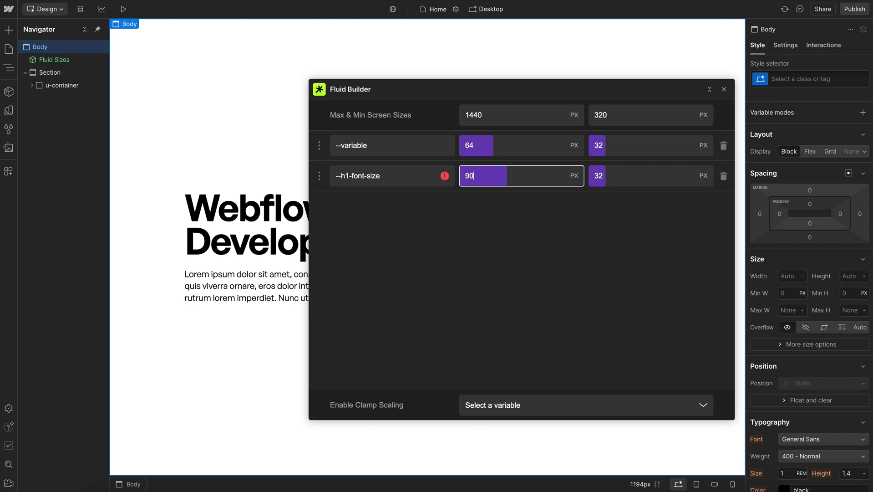
pyautogui.click(619, 176)
pyautogui.press('Up')
pyautogui.press('Up')
pyautogui.press('Up')
pyautogui.press('Up')
pyautogui.press('Up')
pyautogui.press('Up')
pyautogui.press('Up')
pyautogui.press('Up')
pyautogui.press('Up')
pyautogui.press('Up')
pyautogui.press('Up')
pyautogui.press('Up')
pyautogui.press('Up')
pyautogui.press('Up')
pyautogui.press('Up')
pyautogui.press('Up')
pyautogui.press('Up')
pyautogui.press('Up')
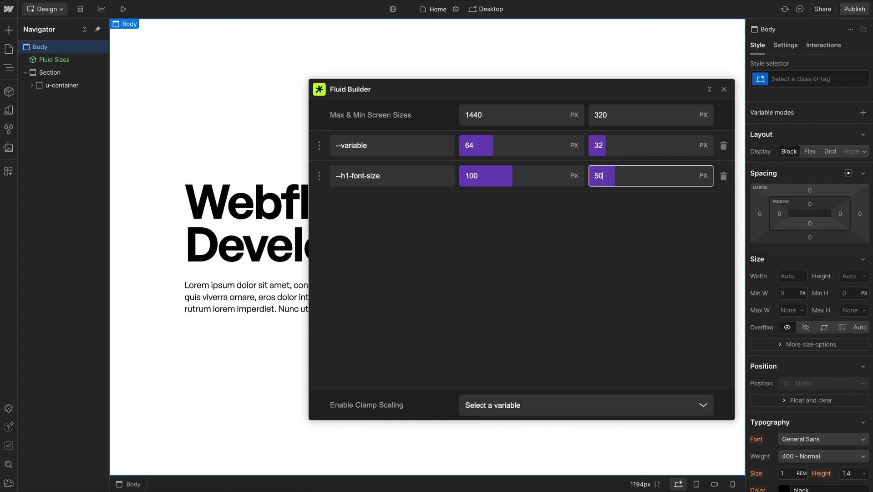
pyautogui.moveTo(439, 98); pyautogui.dragTo(531, 95)
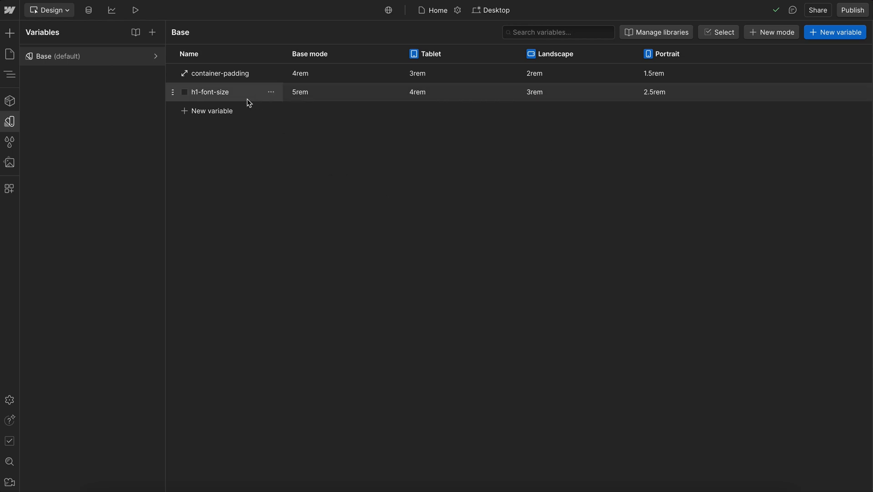
# Preview the page, narrow its width to check the heading, then return to design mode
pyautogui.click(136, 10)
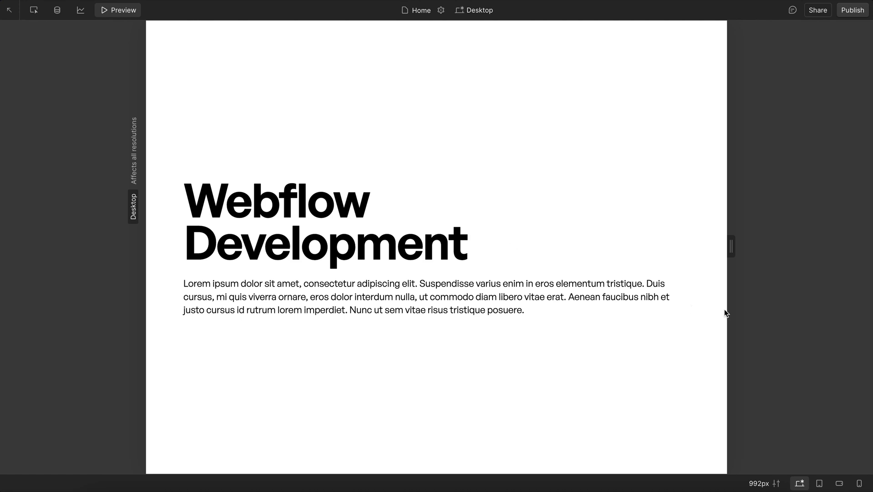
pyautogui.moveTo(731, 246); pyautogui.dragTo(760, 269)
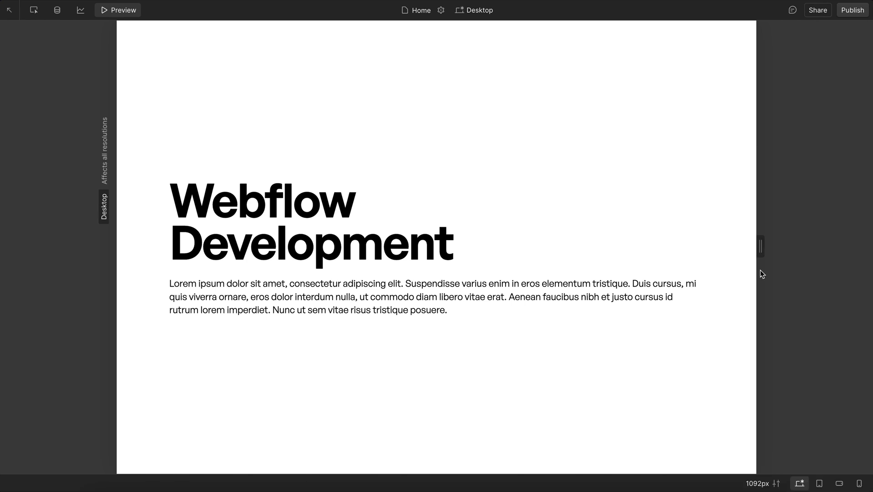
pyautogui.click(125, 10)
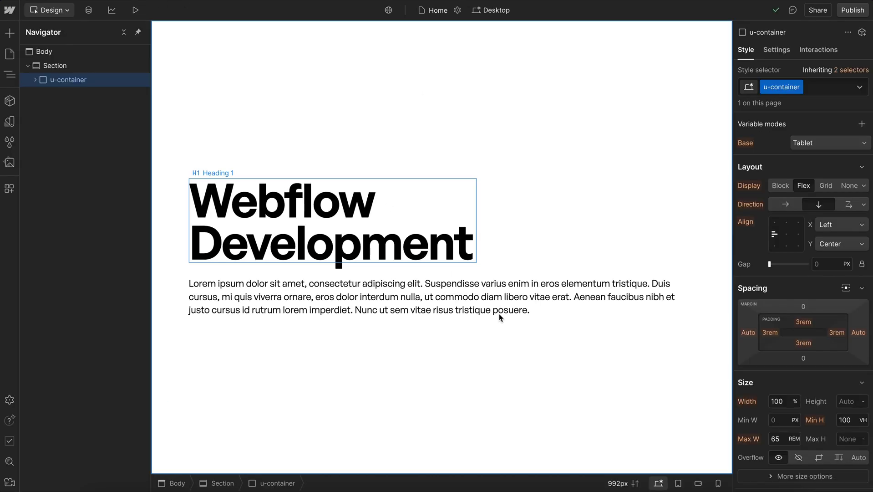
# Test the canvas text zoom preview at 32 px and values 23–33, then reset it to 16 px
pyautogui.click(620, 485)
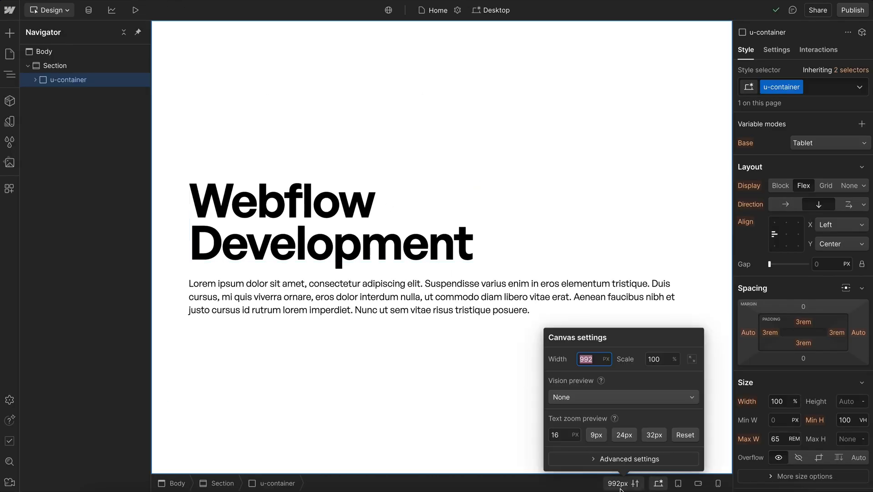
pyautogui.click(654, 434)
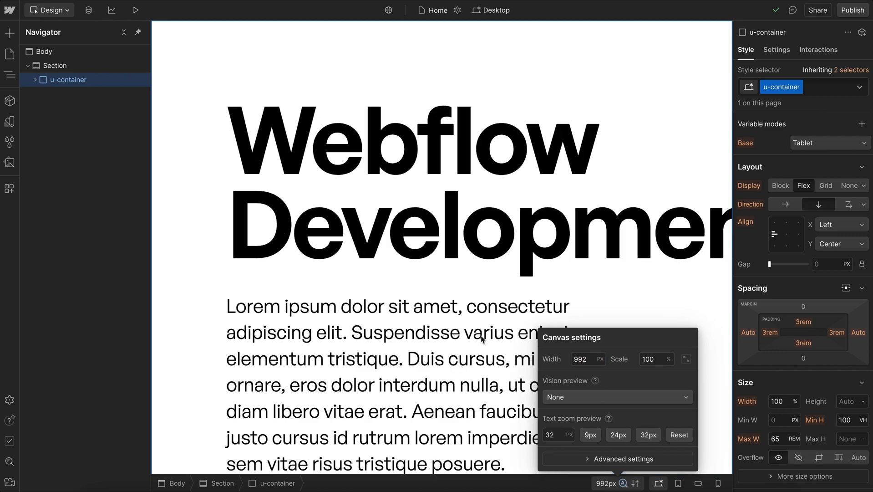
pyautogui.click(686, 437)
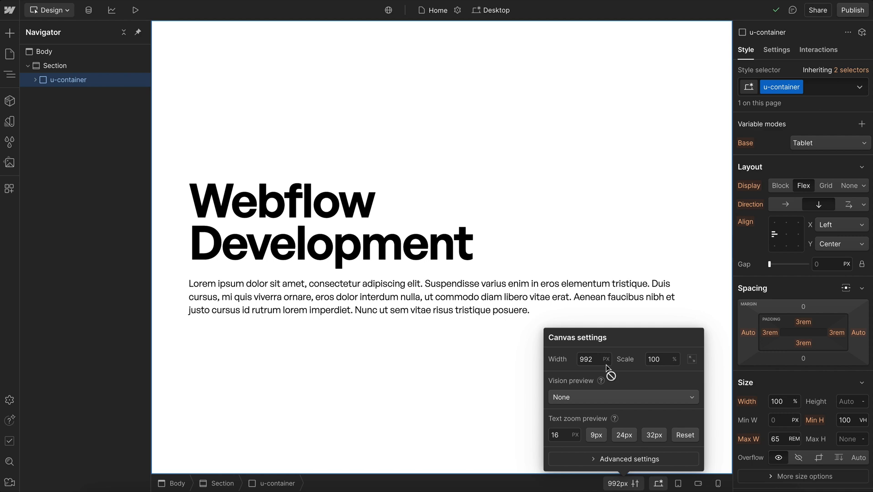
pyautogui.click(563, 438)
pyautogui.press('Up')
pyautogui.press('Up')
pyautogui.press('Up')
pyautogui.press('Up')
pyautogui.press('Up')
pyautogui.press('Up')
pyautogui.press('Up')
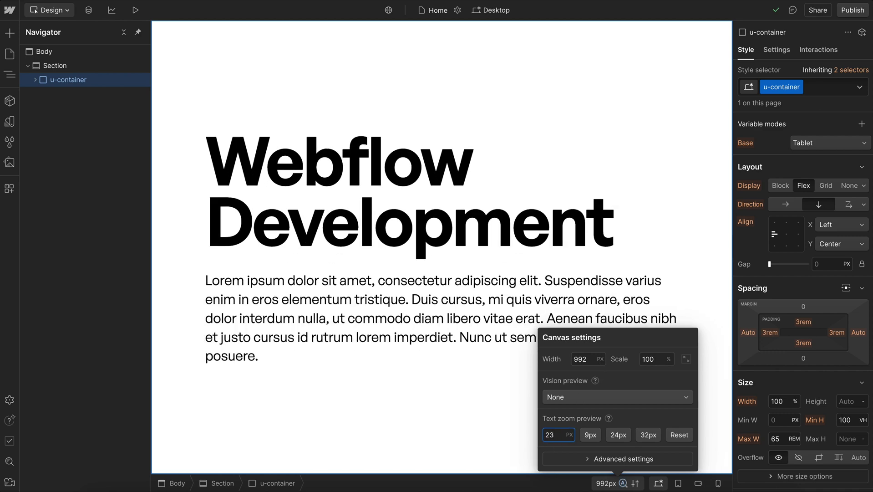
pyautogui.press('Up')
pyautogui.press('Up')
pyautogui.press('Up')
pyautogui.press('Up')
pyautogui.press('Up')
pyautogui.press('Up')
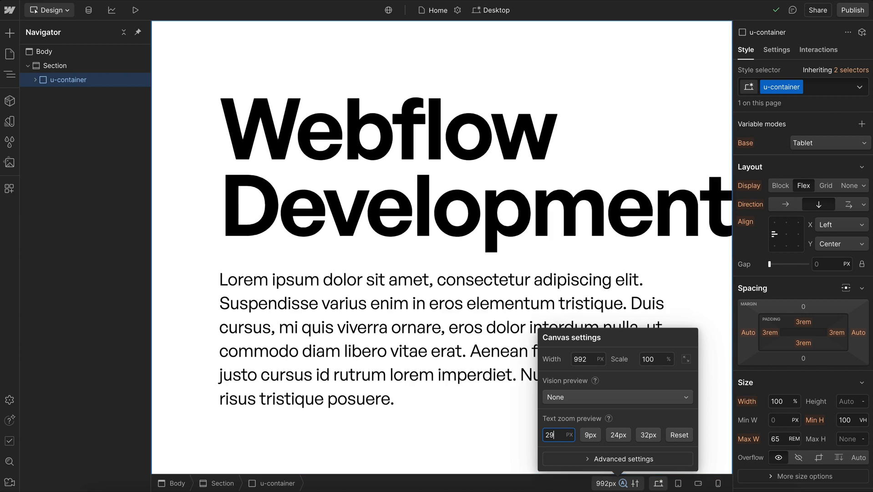
pyautogui.press('Up')
pyautogui.press('Up')
pyautogui.press('Up')
pyautogui.press('Up')
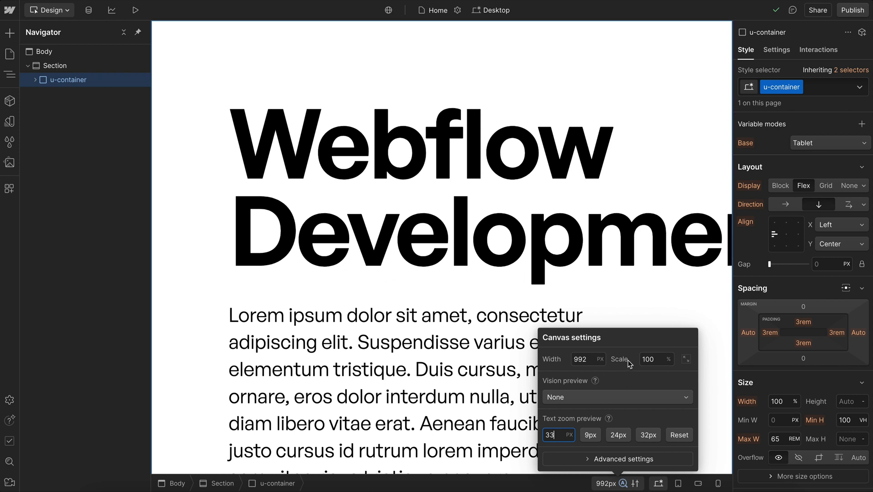
pyautogui.click(680, 435)
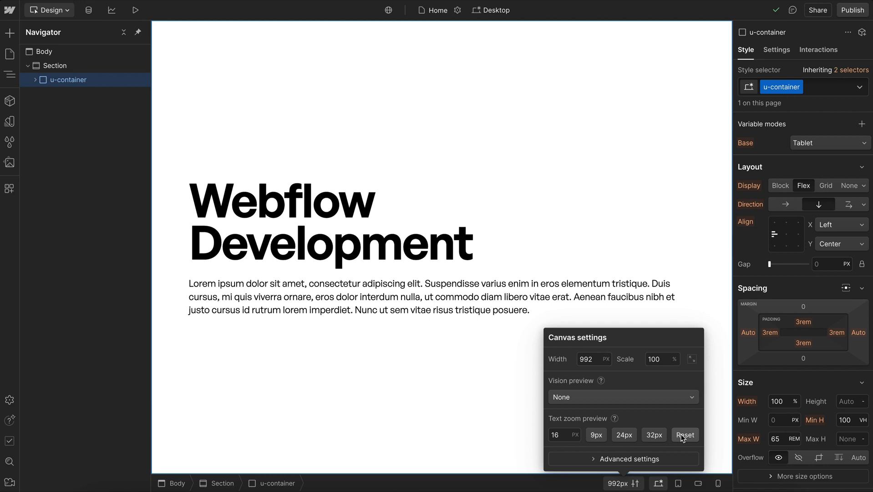
# Launch the Fluid Builder app from Apps and select the Fluid Sizes component instance
pyautogui.click(9, 188)
pyautogui.click(138, 96)
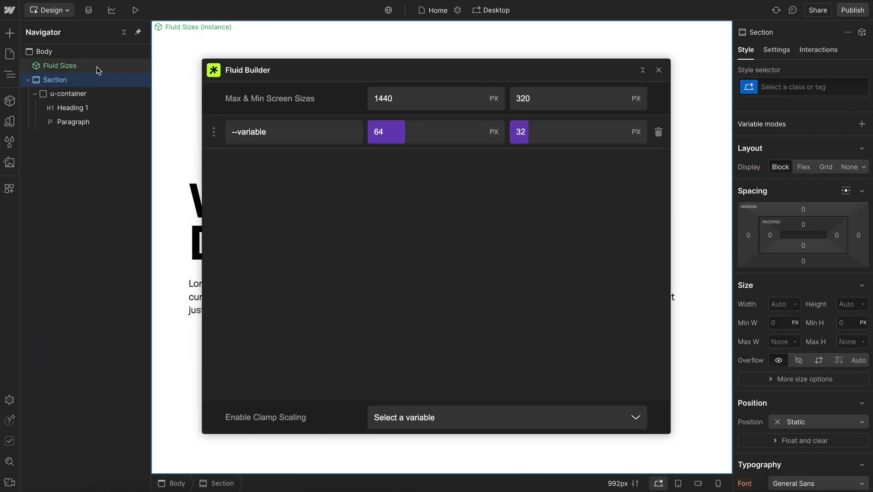
pyautogui.click(96, 66)
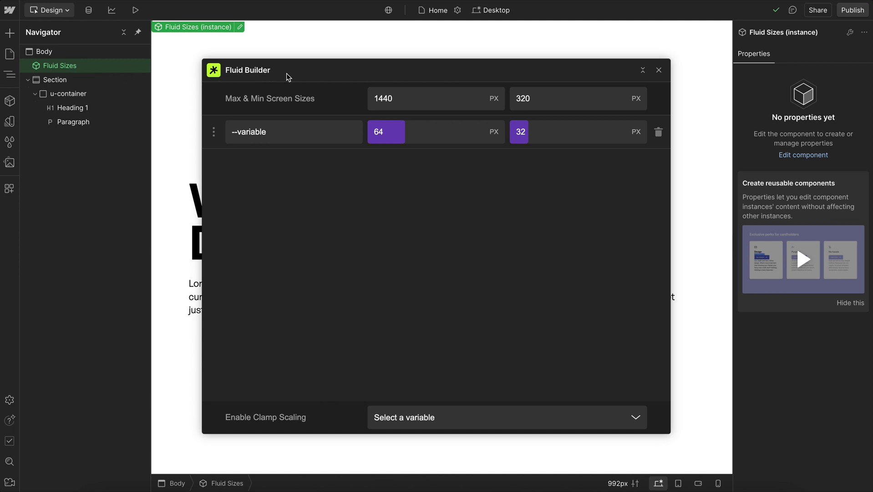
# Add a --h1-font-size row in Fluid Builder with 100 px maximum and 30 px minimum
pyautogui.moveTo(286, 75); pyautogui.dragTo(402, 78)
pyautogui.click(509, 418)
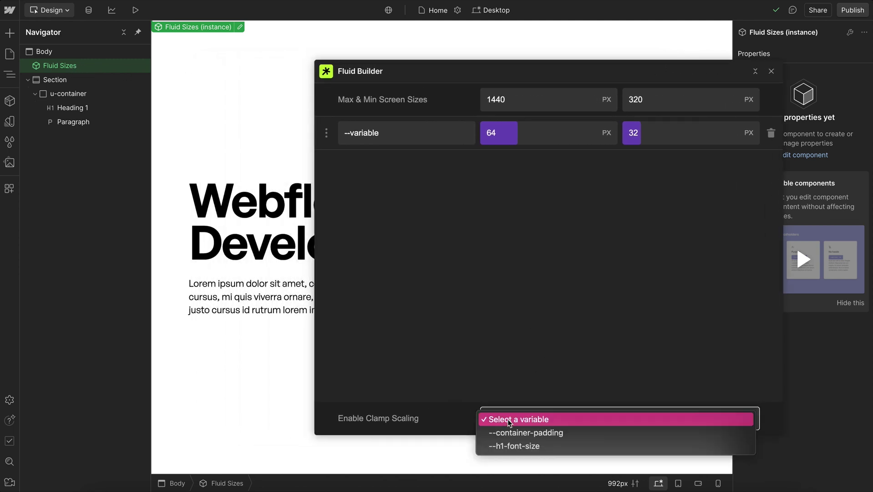
pyautogui.click(533, 446)
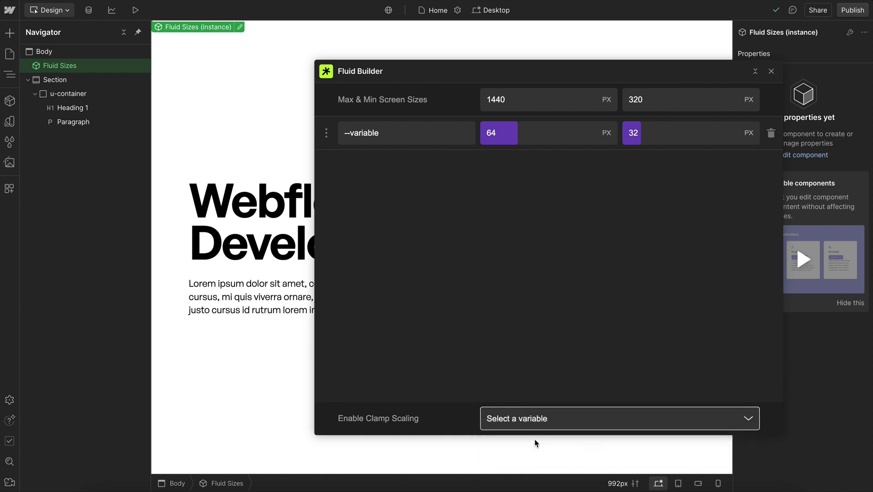
pyautogui.click(516, 171)
pyautogui.press('BackSpace')
pyautogui.press('BackSpace')
pyautogui.write('100')
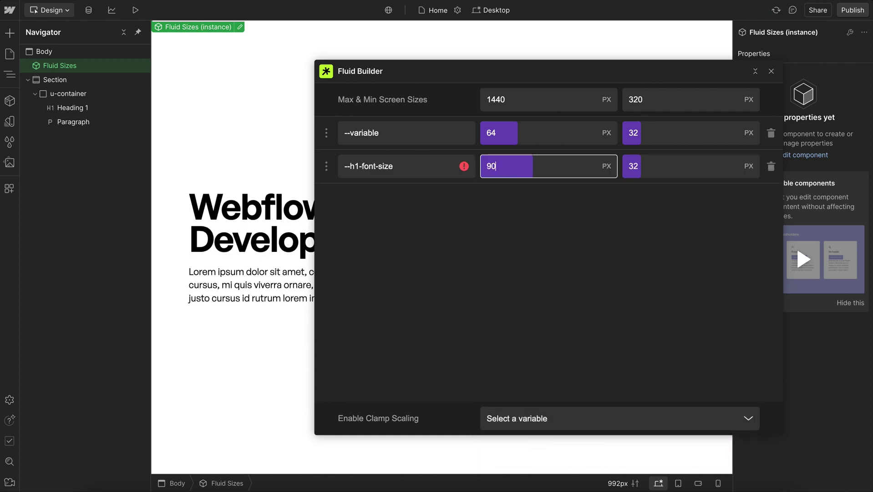
pyautogui.click(631, 174)
pyautogui.press('BackSpace')
pyautogui.press('BackSpace')
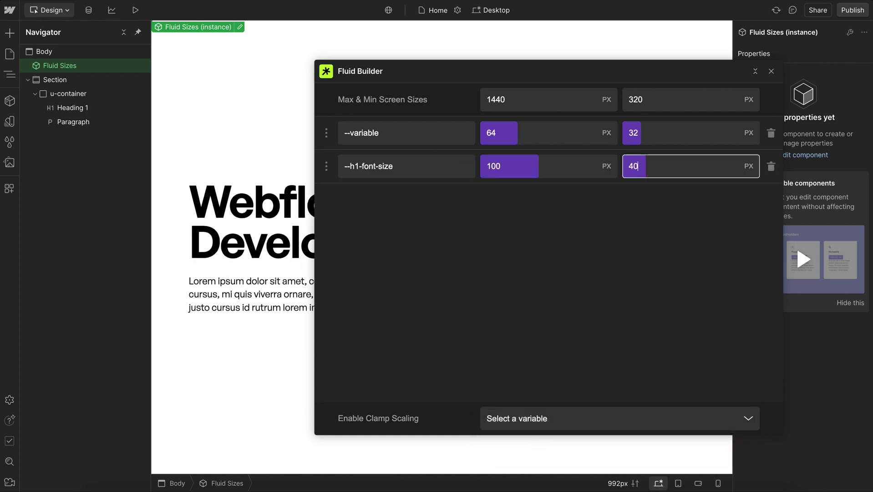
pyautogui.write('30')
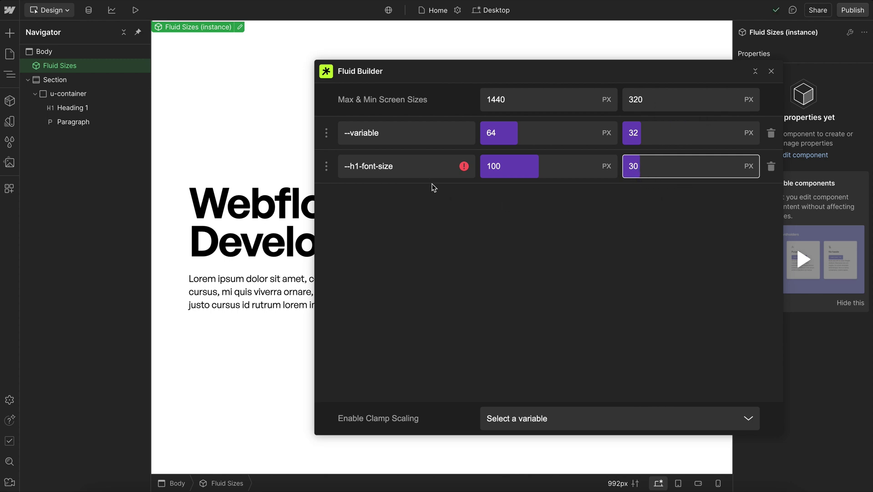
pyautogui.moveTo(464, 166)
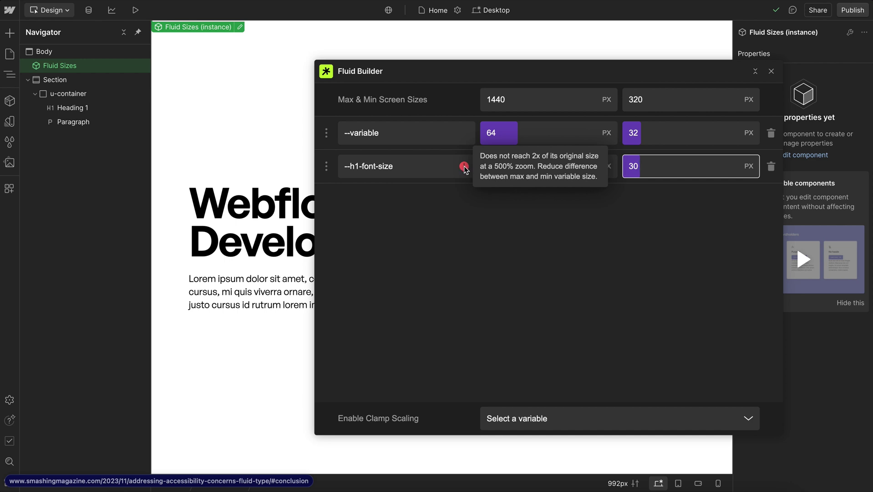
pyautogui.click(464, 166)
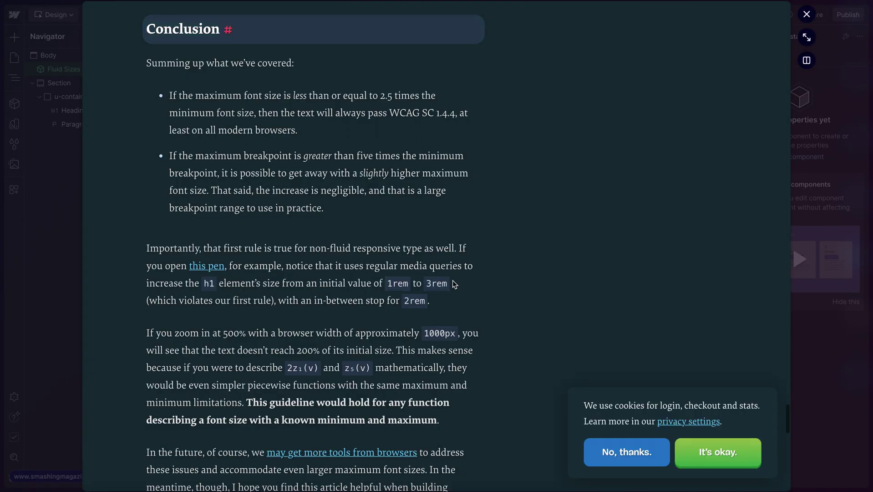
pyautogui.click(807, 14)
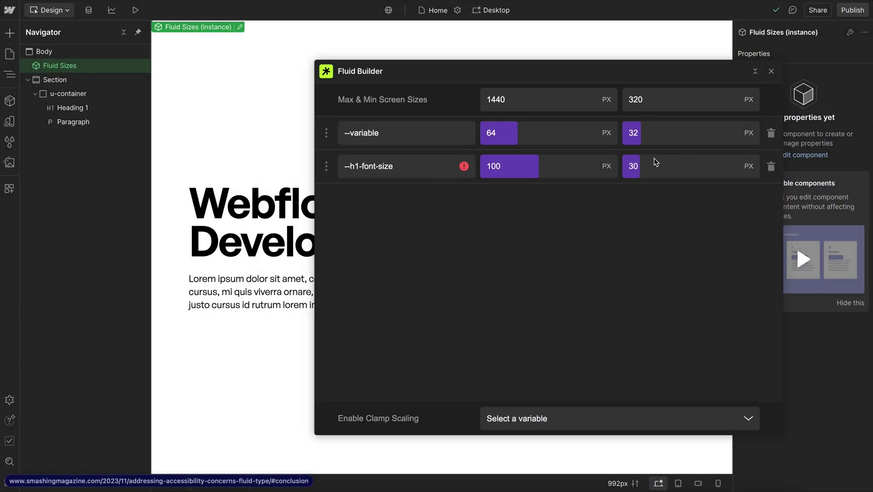
# Change the --h1-font-size minimum size to 40 px
pyautogui.click(651, 164)
pyautogui.press('BackSpace')
pyautogui.press('BackSpace')
pyautogui.write('40')
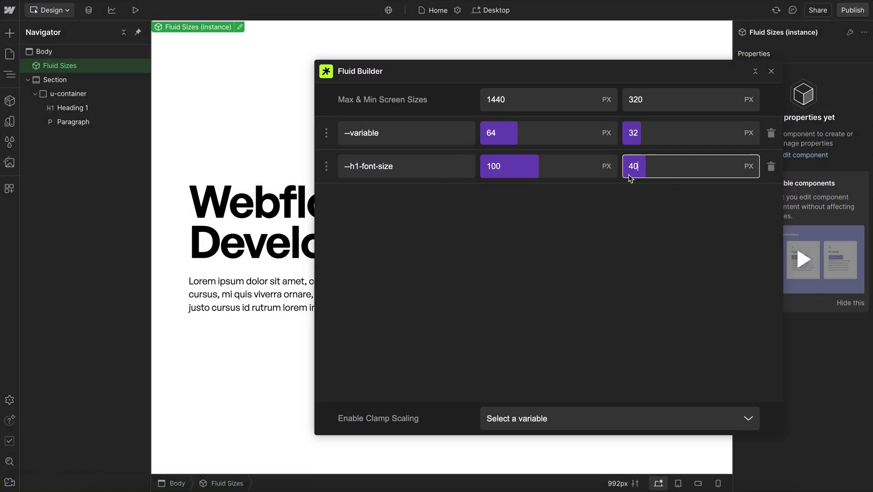
# Replace the 700 minimum screen size with 320 px, clearing the heading's zoom warning
pyautogui.moveTo(657, 101); pyautogui.dragTo(625, 102)
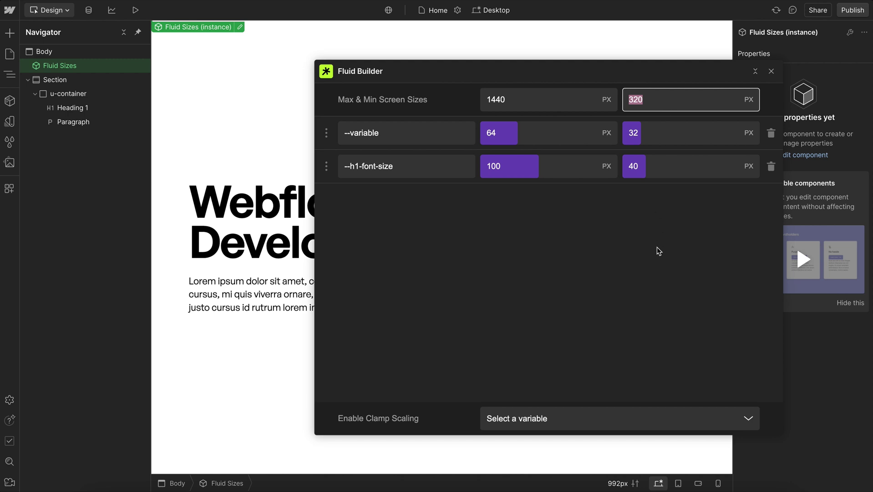
pyautogui.write('700')
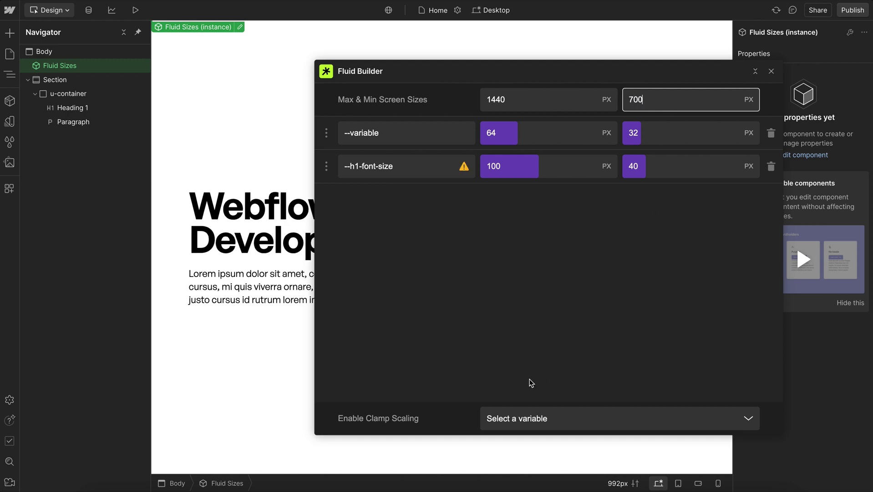
pyautogui.click(510, 173)
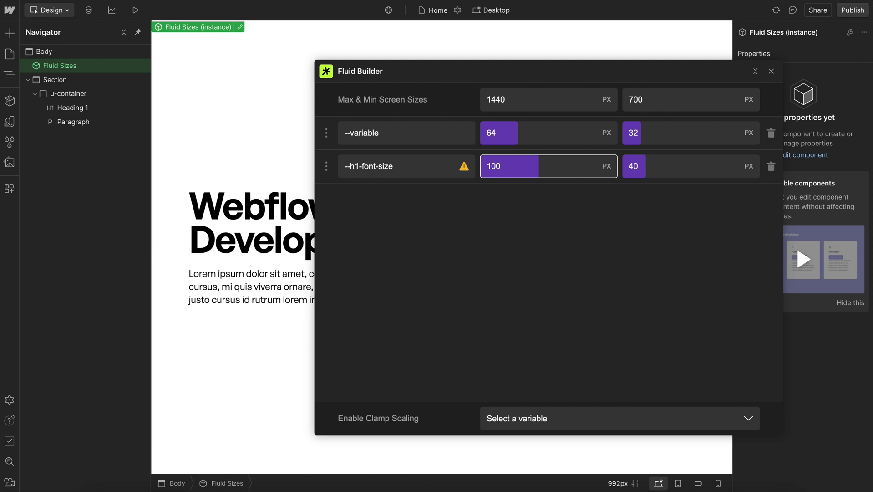
pyautogui.moveTo(463, 169)
pyautogui.doubleClick(635, 103)
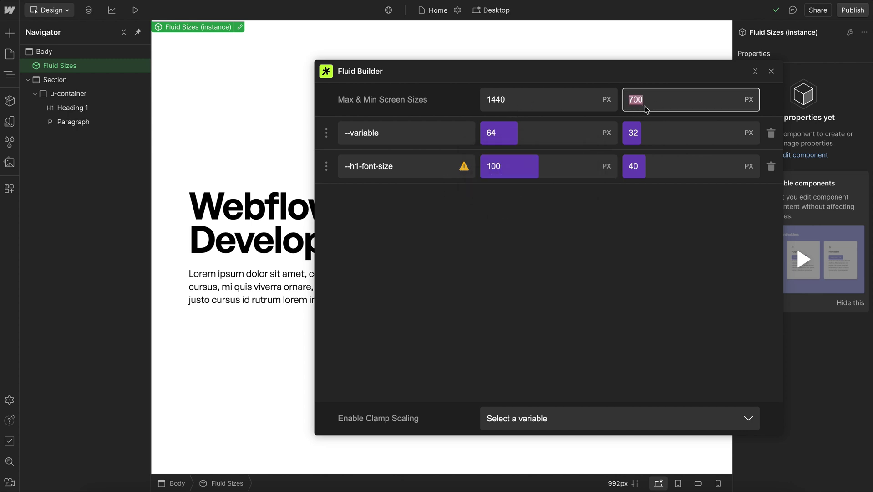
pyautogui.write('320')
pyautogui.click(584, 247)
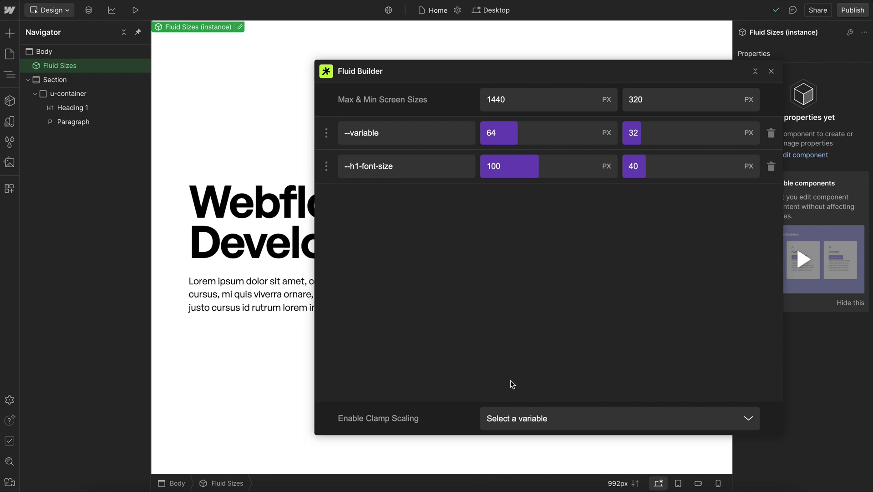
# Add --container-padding to the fluid sizes with an 80 px maximum and 20 px minimum
pyautogui.click(500, 411)
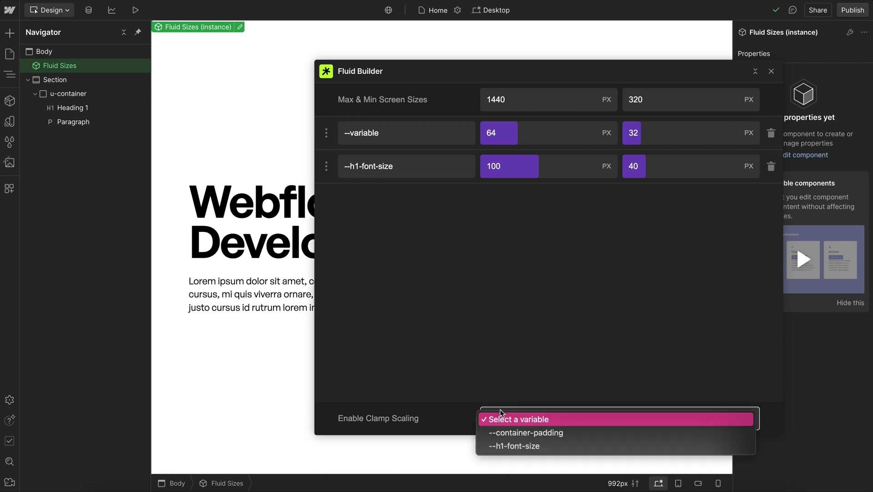
pyautogui.click(529, 432)
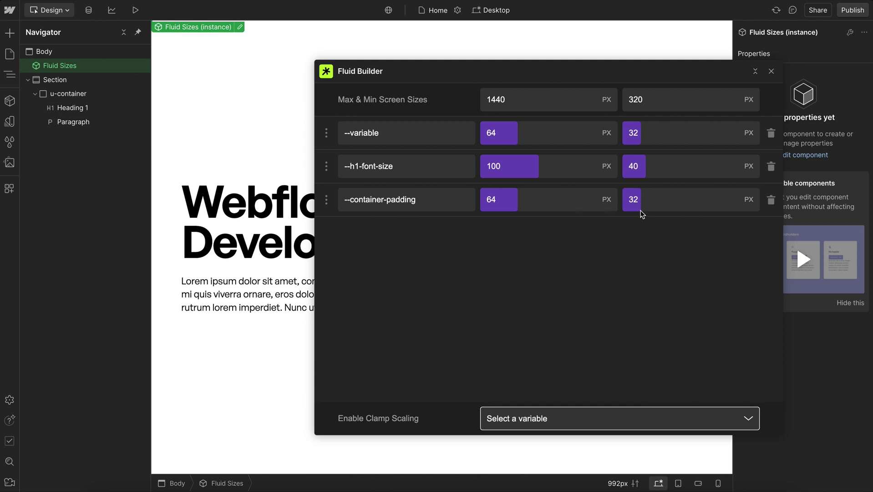
pyautogui.click(642, 204)
pyautogui.click(565, 206)
pyautogui.press('BackSpace')
pyautogui.press('BackSpace')
pyautogui.write('70')
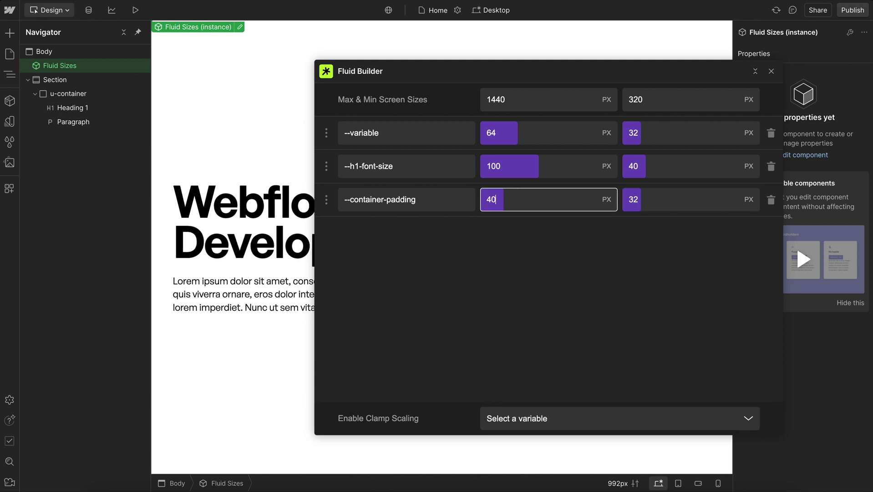
pyautogui.press('BackSpace')
pyautogui.press('BackSpace')
pyautogui.write('80')
pyautogui.click(642, 200)
pyautogui.press('BackSpace')
pyautogui.press('BackSpace')
pyautogui.write('20')
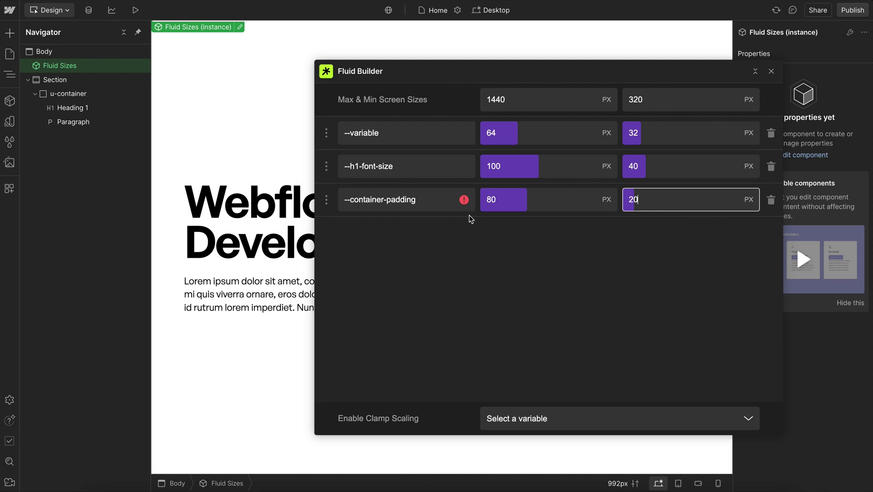
pyautogui.moveTo(464, 200)
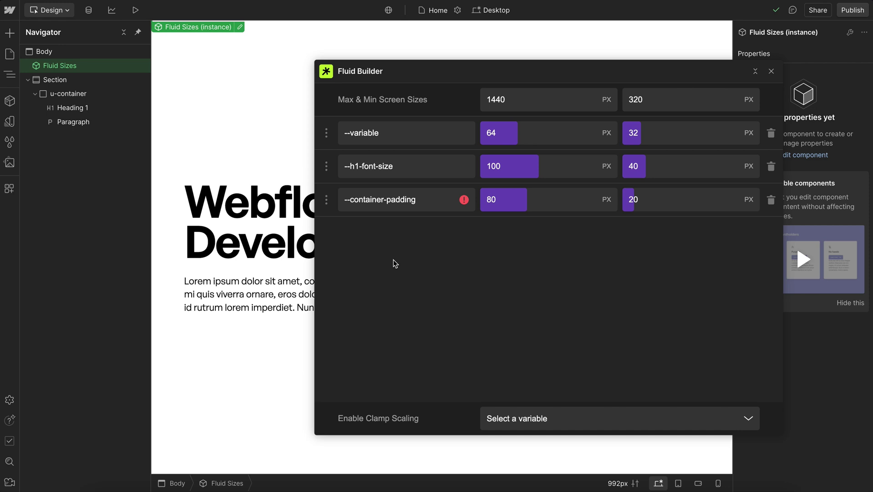
# With u-container selected, change the maximum screen size from 1440 to 1040 px
pyautogui.click(512, 103)
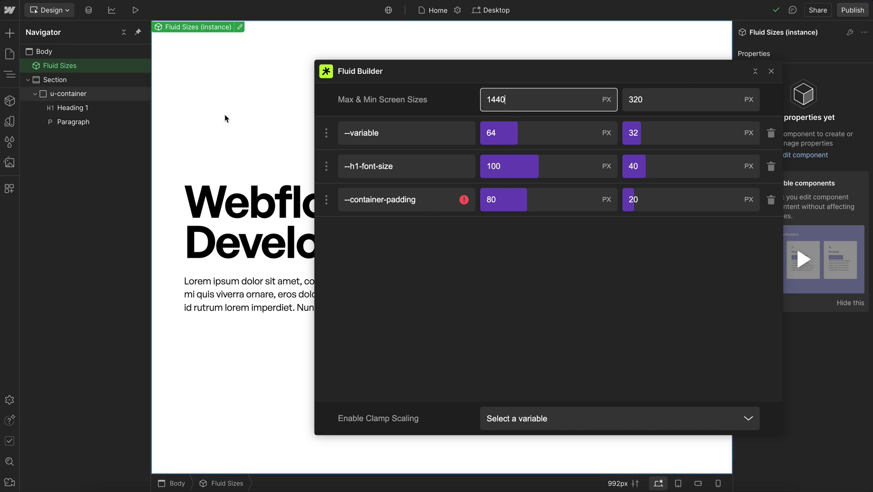
pyautogui.click(192, 97)
pyautogui.moveTo(565, 80); pyautogui.dragTo(451, 58)
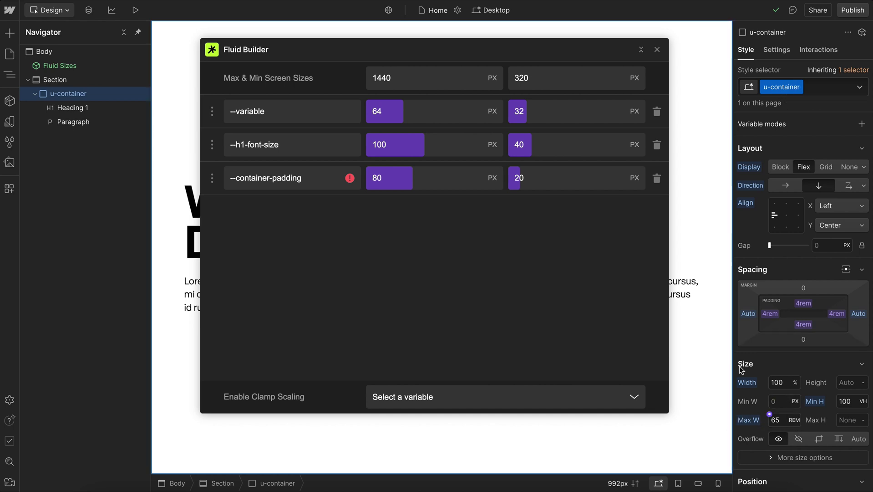
pyautogui.doubleClick(399, 79)
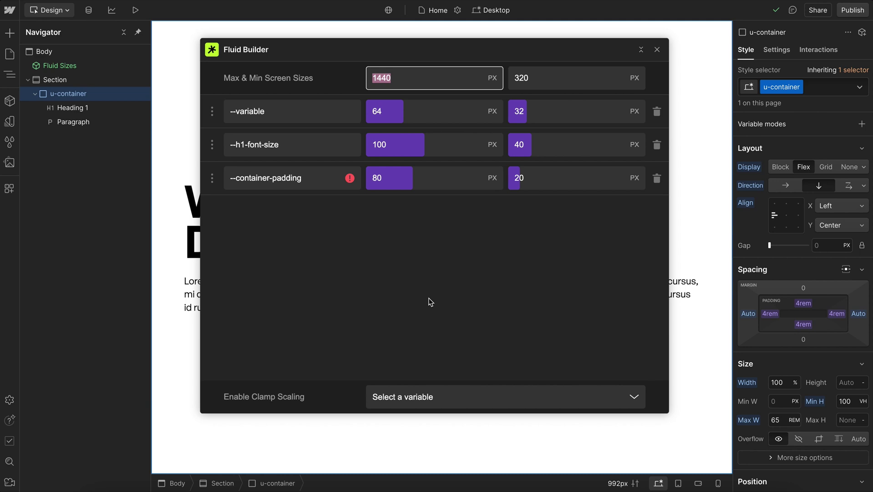
pyautogui.write('1040')
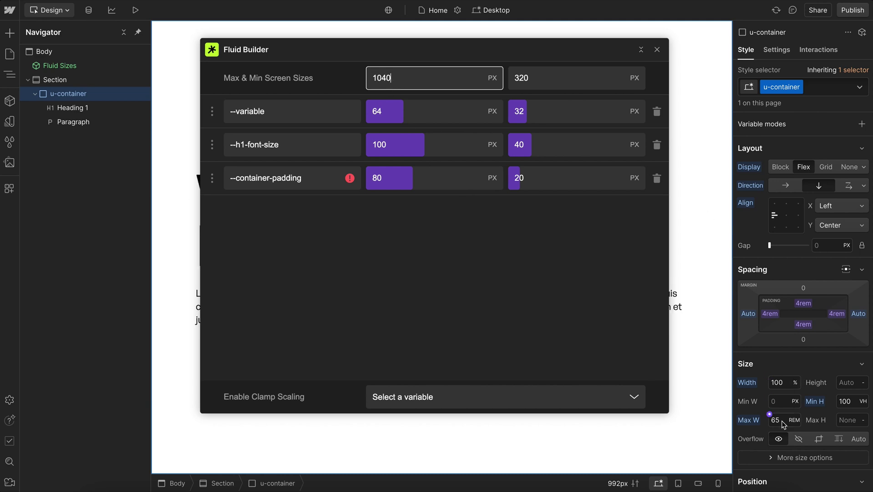
pyautogui.click(372, 255)
pyautogui.moveTo(349, 177)
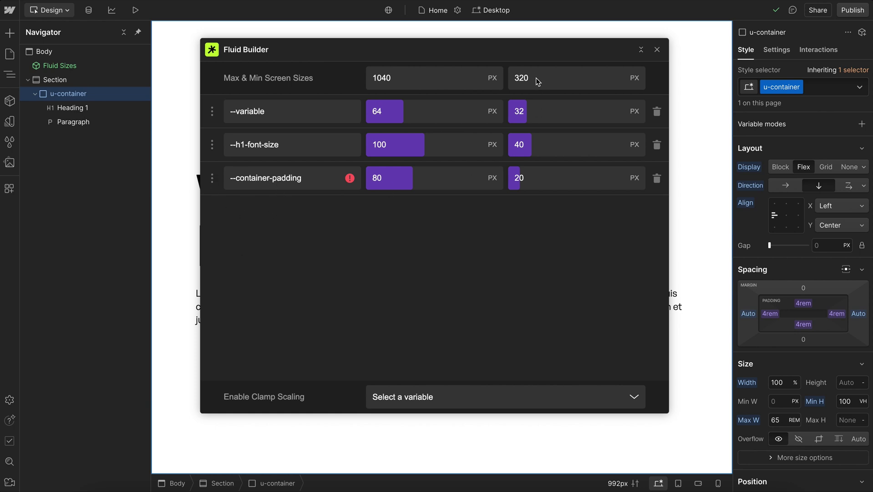
pyautogui.click(212, 183)
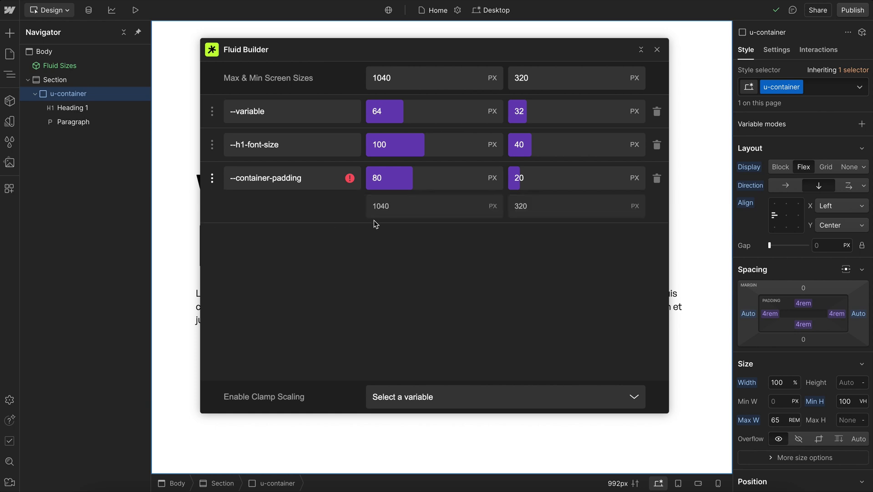
pyautogui.click(398, 207)
pyautogui.click(560, 210)
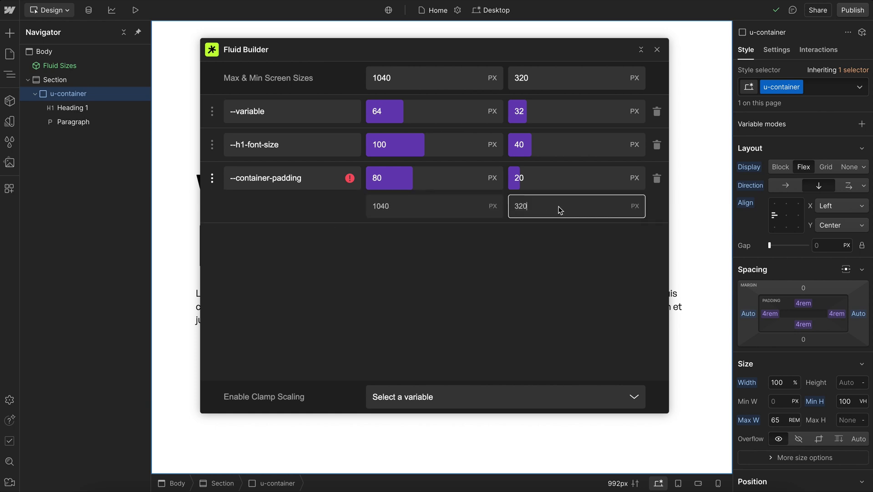
pyautogui.press('BackSpace')
pyautogui.press('BackSpace')
pyautogui.press('BackSpace')
pyautogui.write('500')
pyautogui.press('Return')
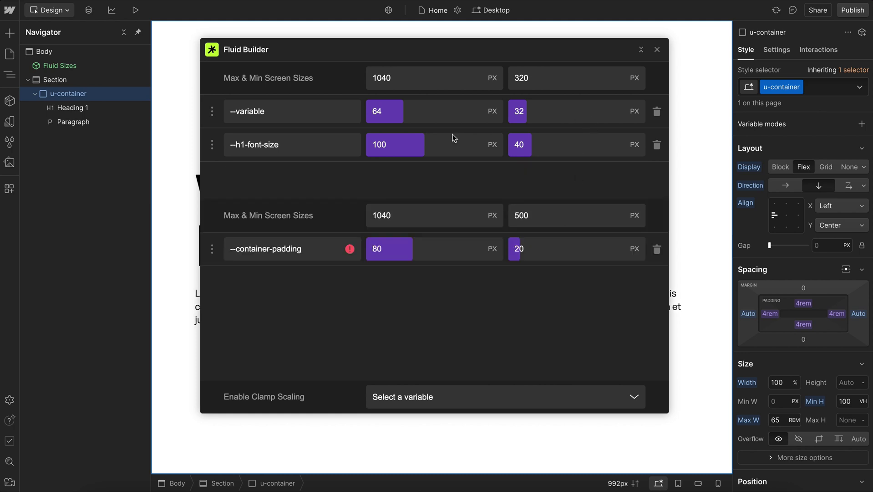
pyautogui.click(416, 249)
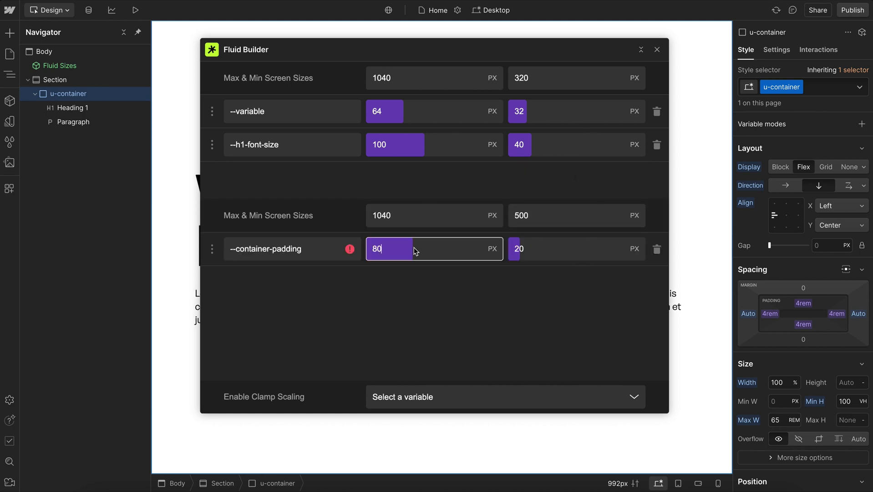
pyautogui.click(212, 248)
pyautogui.moveTo(550, 276); pyautogui.dragTo(513, 279)
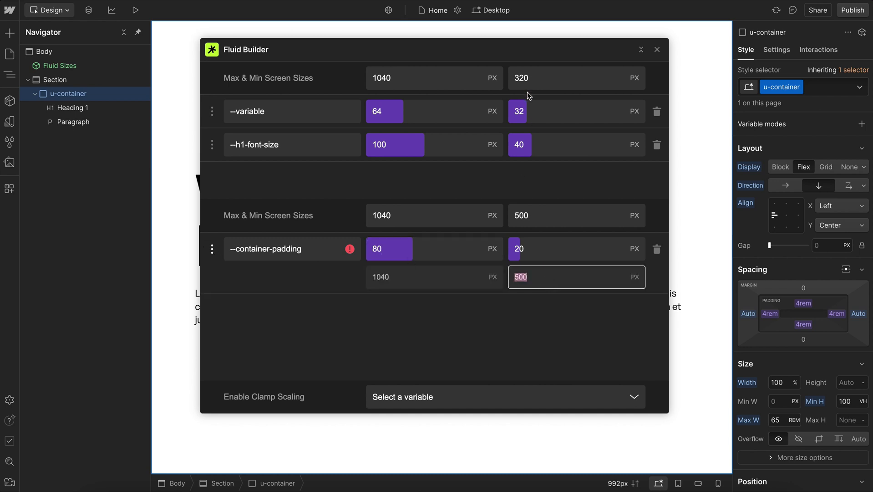
pyautogui.write('320')
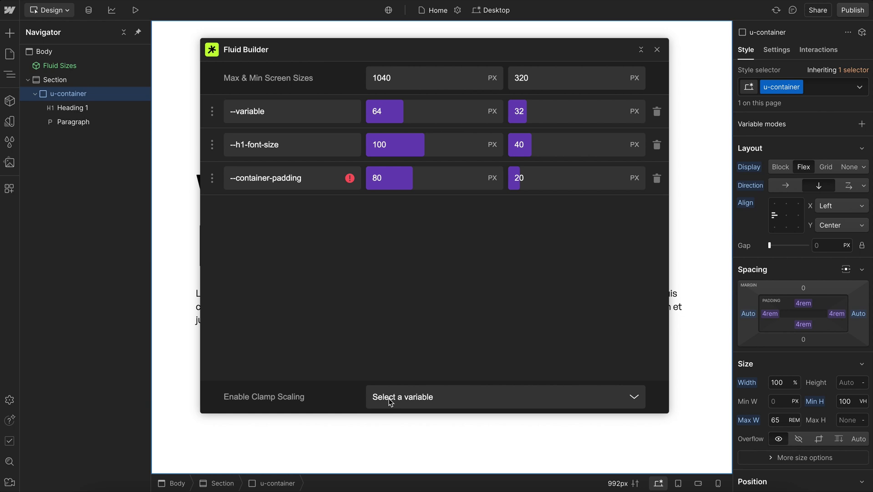
# Add another --container-padding row and rename it --_typography---h1--font-size, scaling 64–32 px
pyautogui.click(10, 122)
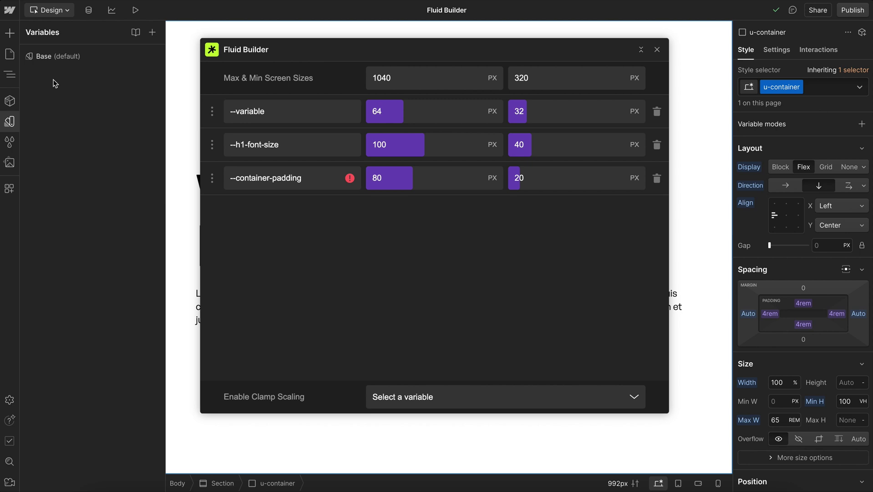
pyautogui.click(10, 122)
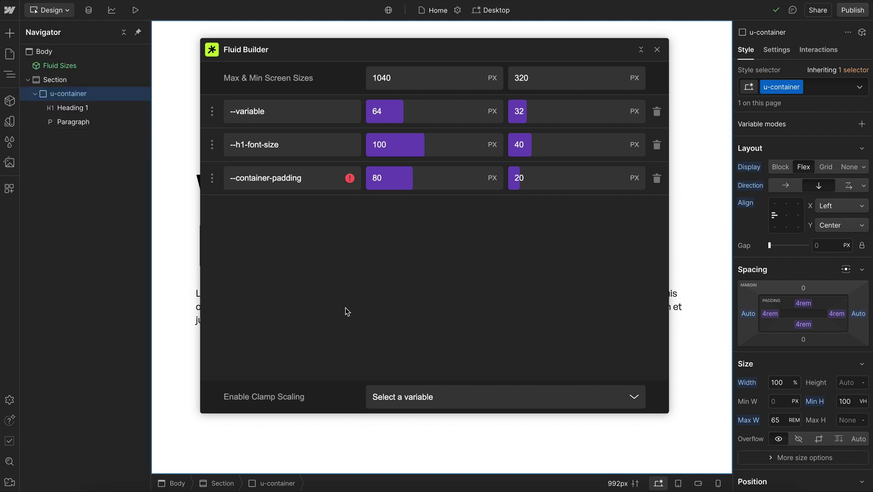
pyautogui.click(407, 397)
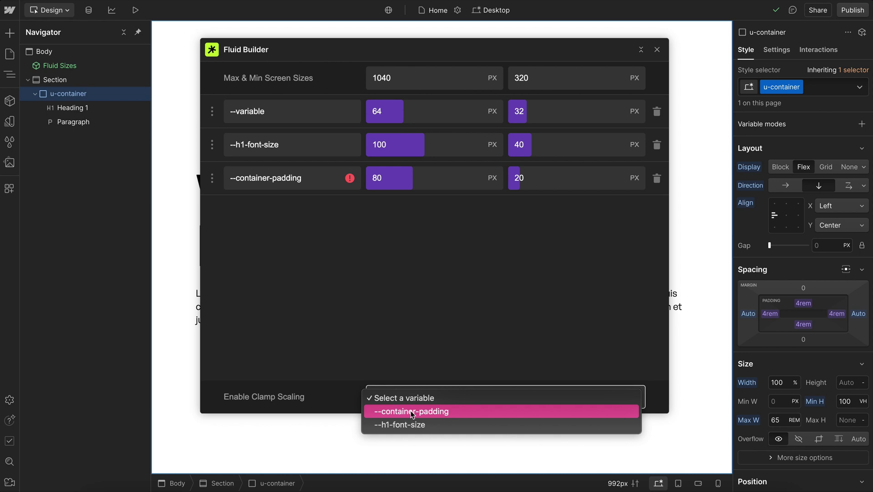
pyautogui.click(407, 412)
pyautogui.moveTo(314, 215); pyautogui.dragTo(236, 215)
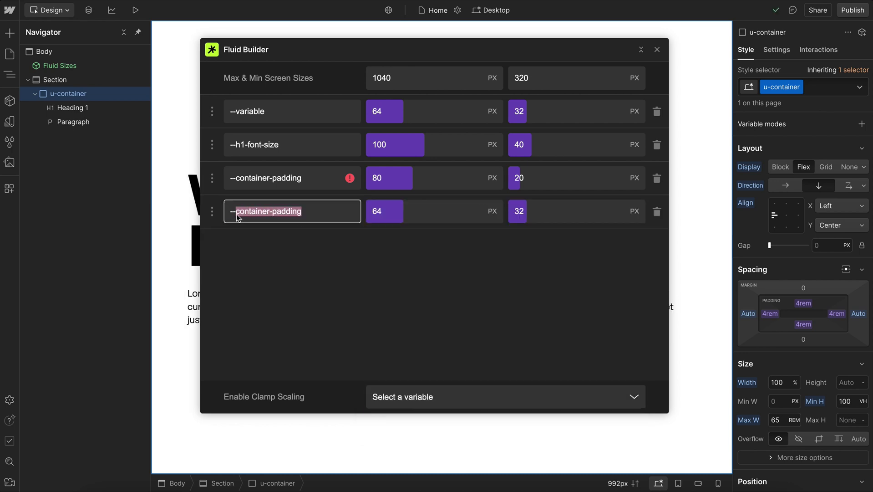
pyautogui.press('BackSpace')
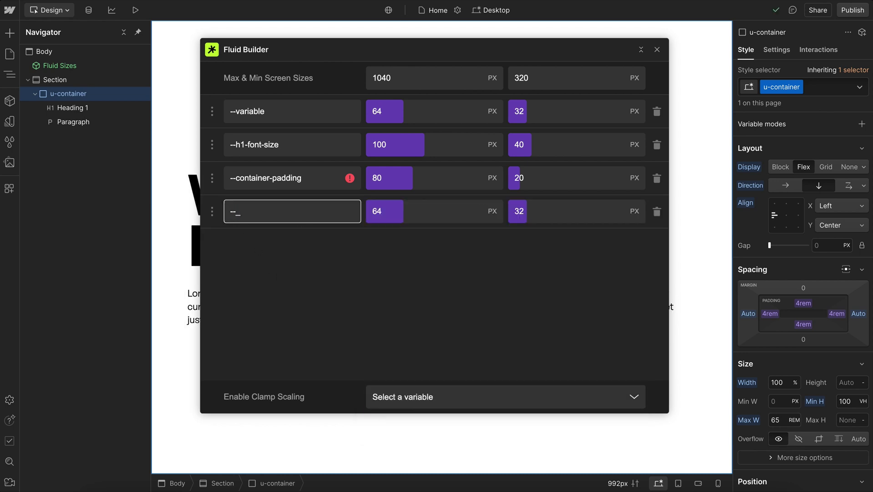
pyautogui.write('_typography---h1--font-size')
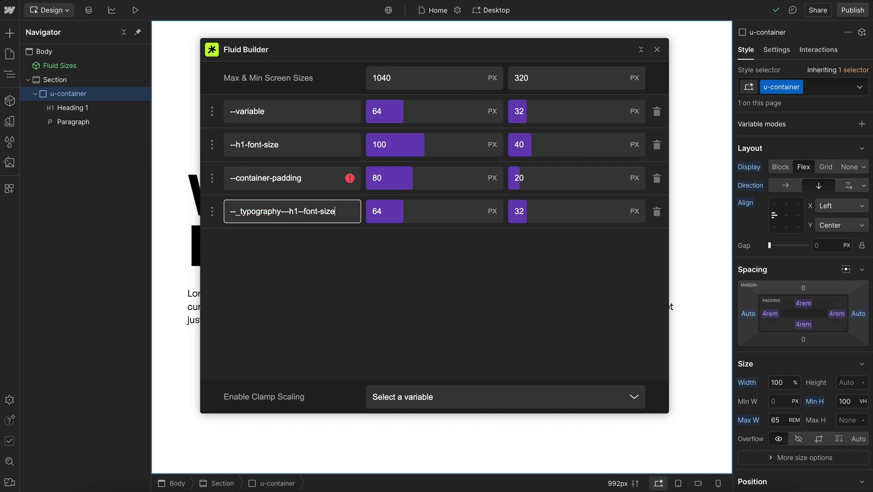
pyautogui.click(334, 241)
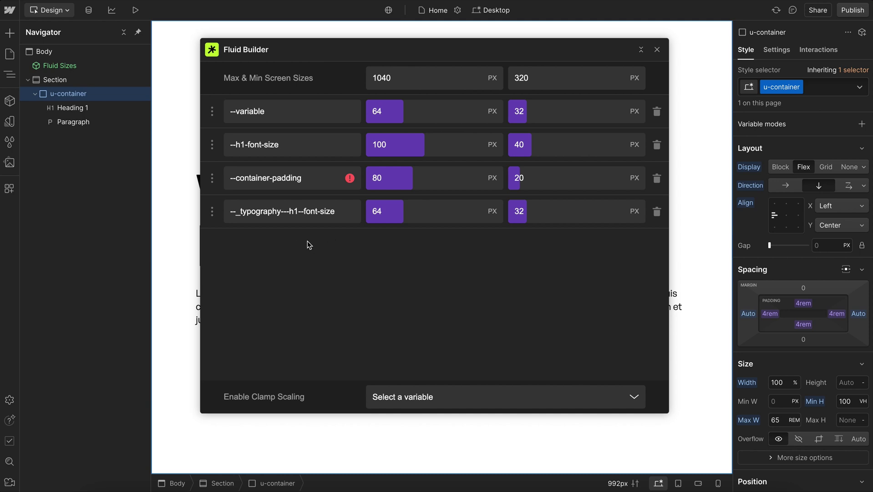
# Delete the typography and --variable rows, then inspect the Fluid Sizes Style tag's clamp CSS
pyautogui.click(657, 211)
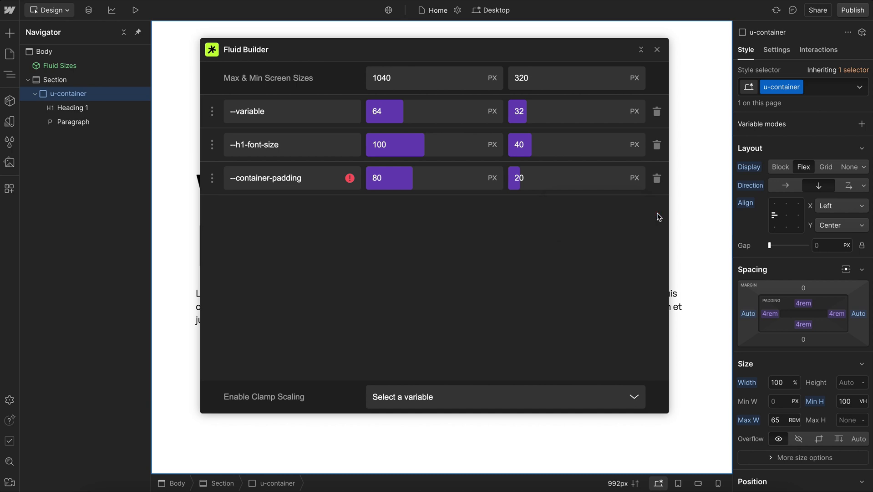
pyautogui.click(657, 112)
pyautogui.doubleClick(67, 66)
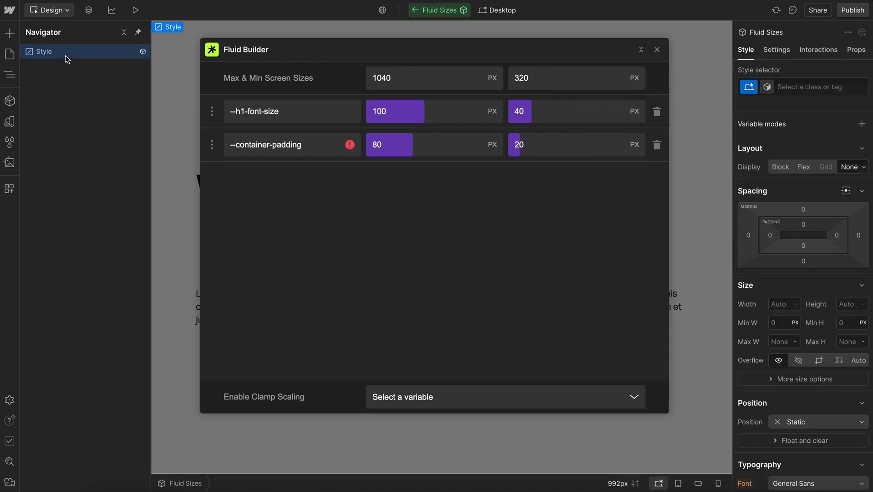
pyautogui.click(777, 50)
pyautogui.click(805, 226)
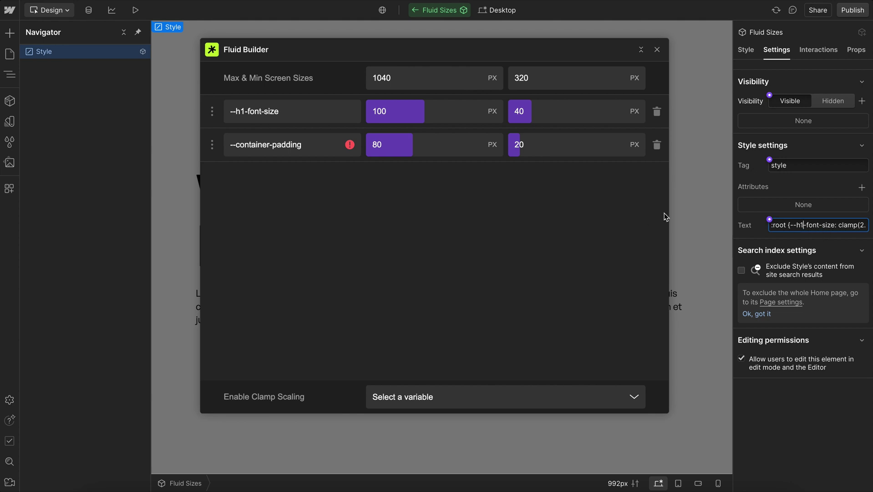
pyautogui.press('Escape')
pyautogui.press('Escape')
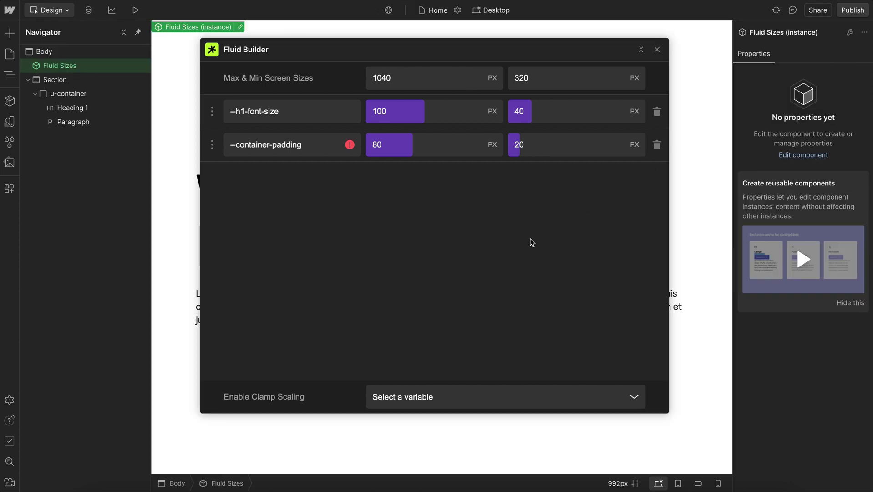